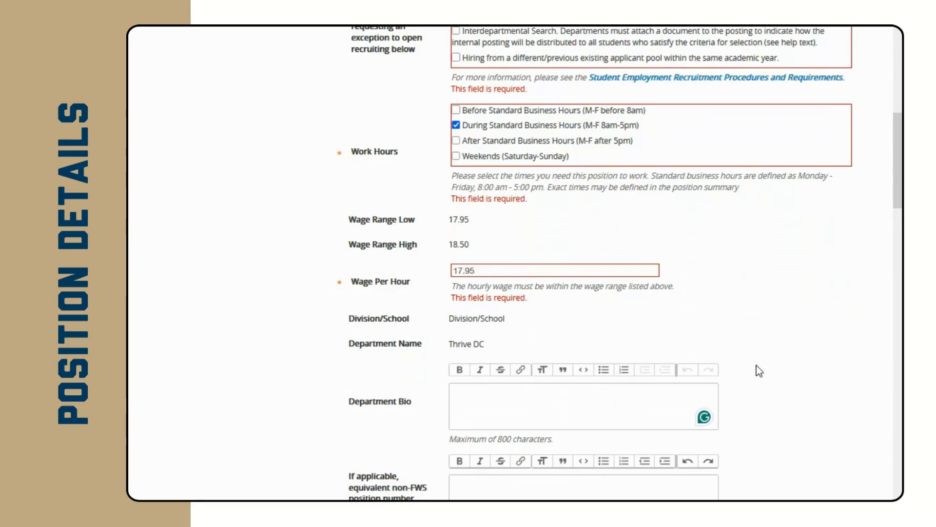
# Enter 'Mission of the organization!' as the department bio.
pyautogui.write('Missio')
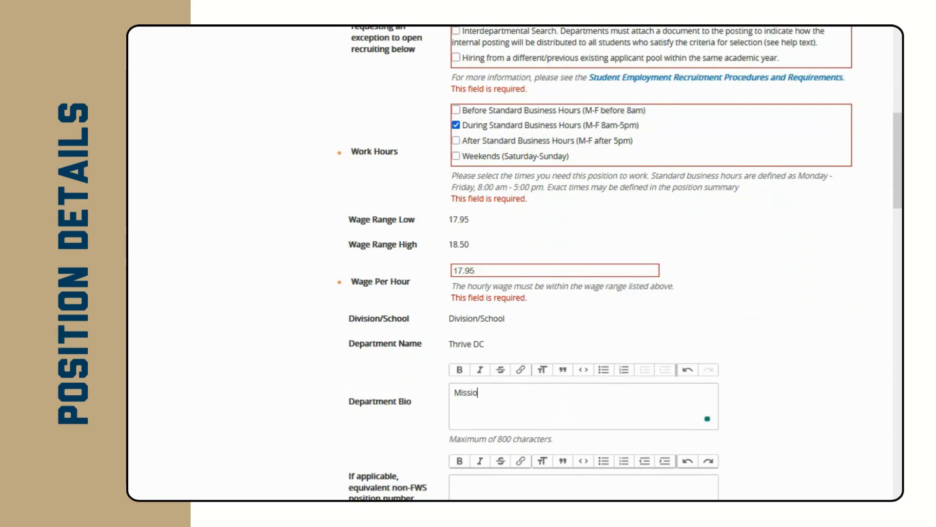
pyautogui.write('n of the organizatio')
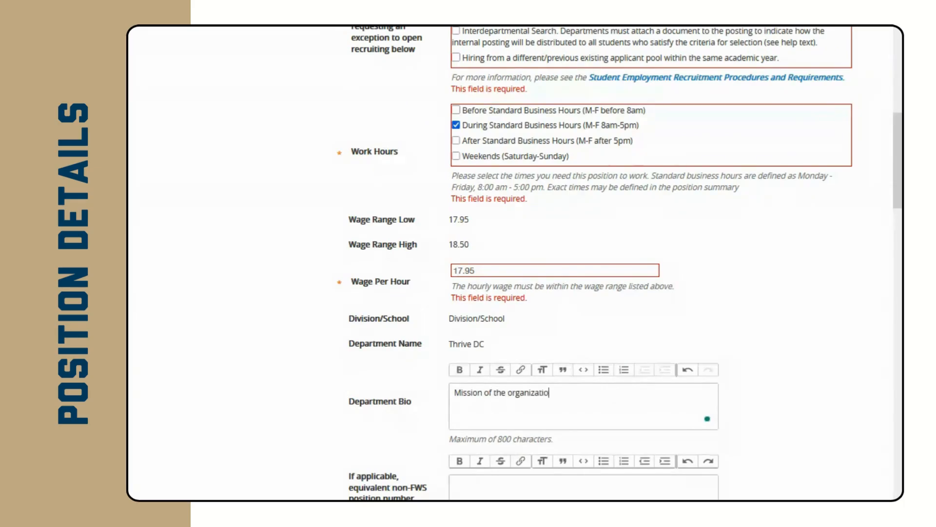
pyautogui.write('n!')
pyautogui.scroll(-1, 536, 429)
pyautogui.scroll(-1, 473, 461)
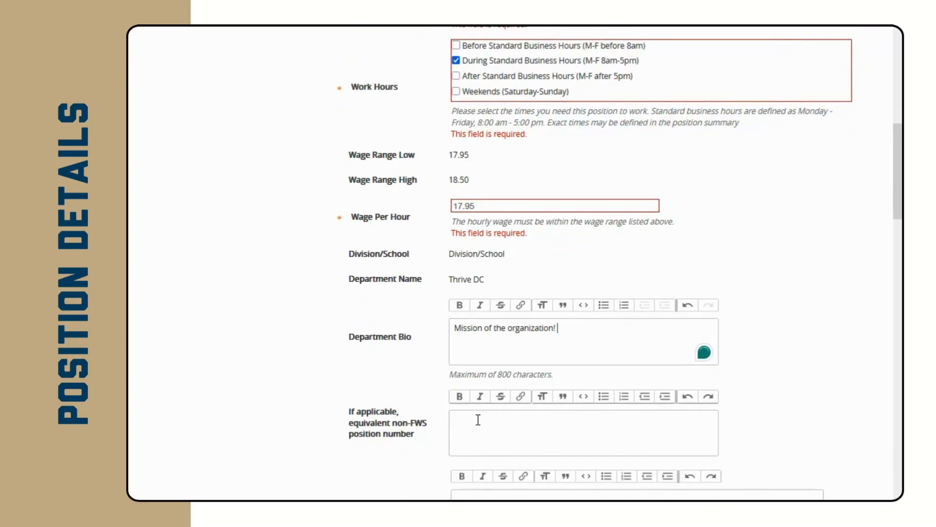
pyautogui.scroll(-2, 465, 421)
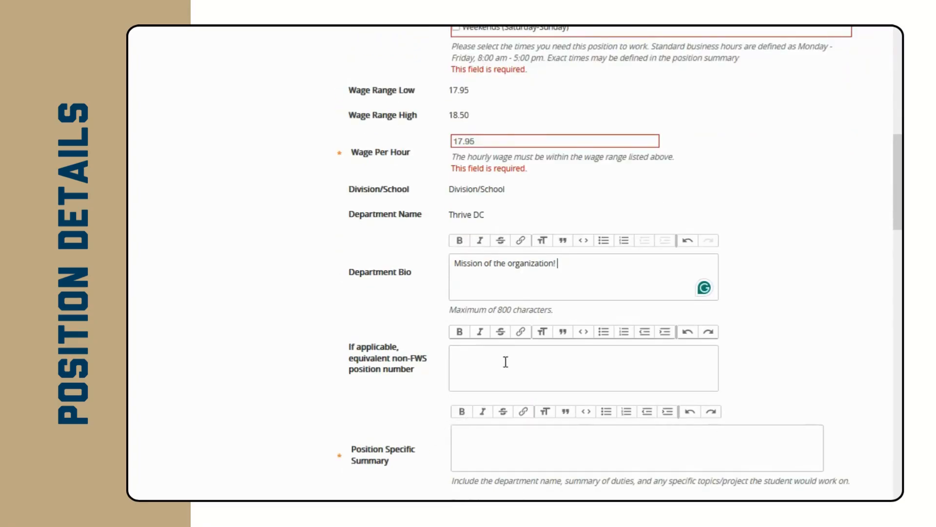
pyautogui.scroll(-3, 504, 424)
# Write 'Details!' in the Position Specific Summary editor.
pyautogui.click(492, 316)
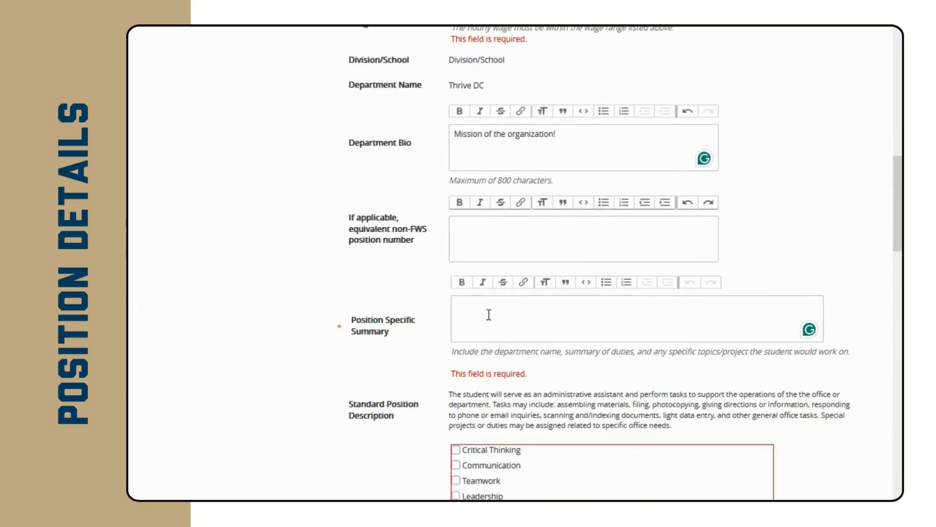
pyautogui.write('Details')
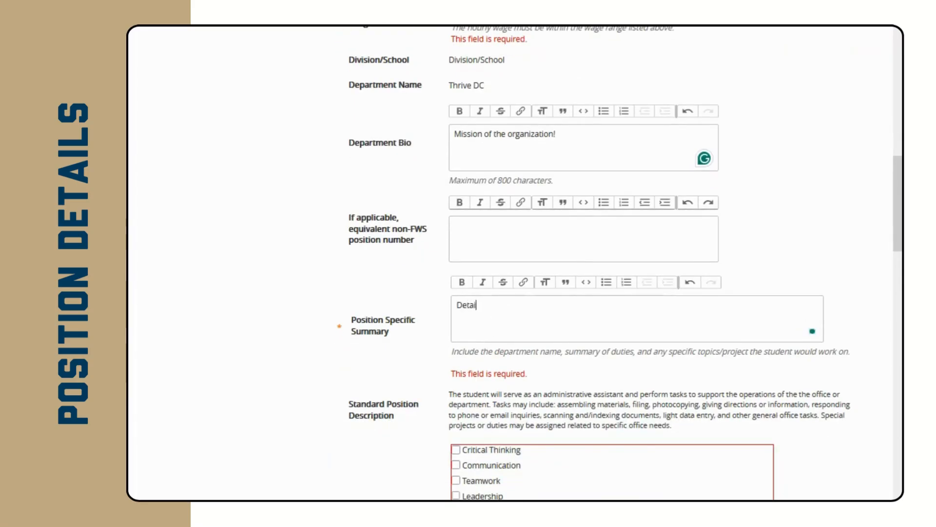
pyautogui.write('!')
pyautogui.scroll(-2, 403, 411)
pyautogui.scroll(-1, 405, 408)
pyautogui.scroll(-1, 405, 408)
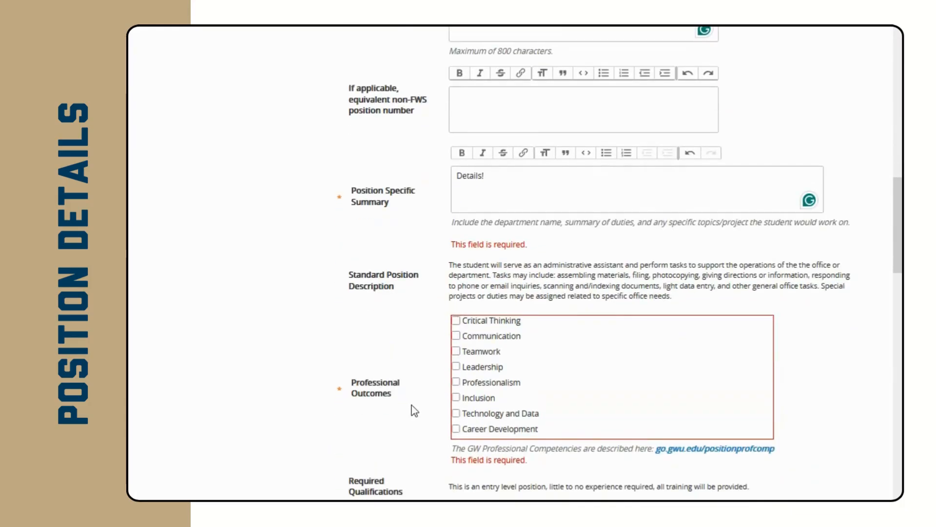
pyautogui.scroll(-2, 414, 406)
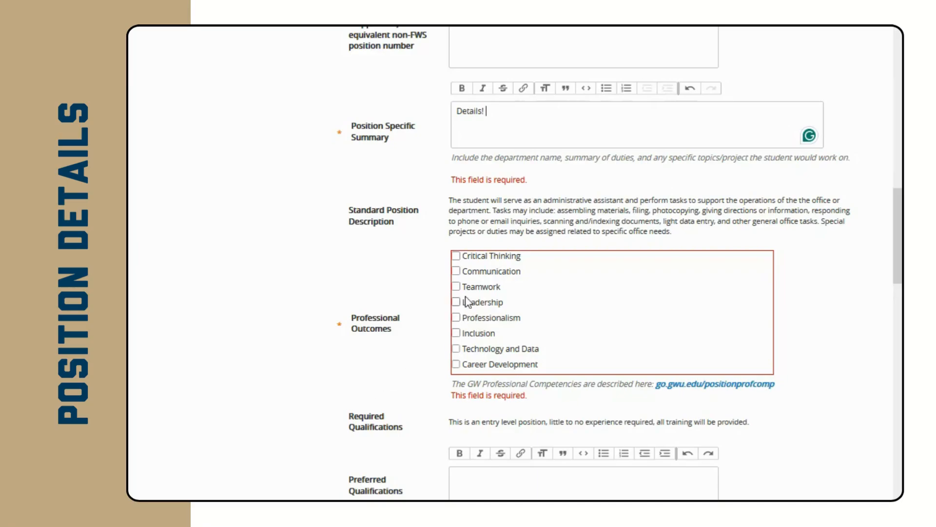
# Tick Teamwork, Professionalism and Communication as professional outcomes.
pyautogui.click(457, 287)
pyautogui.click(455, 318)
pyautogui.click(461, 271)
pyautogui.scroll(-2, 374, 394)
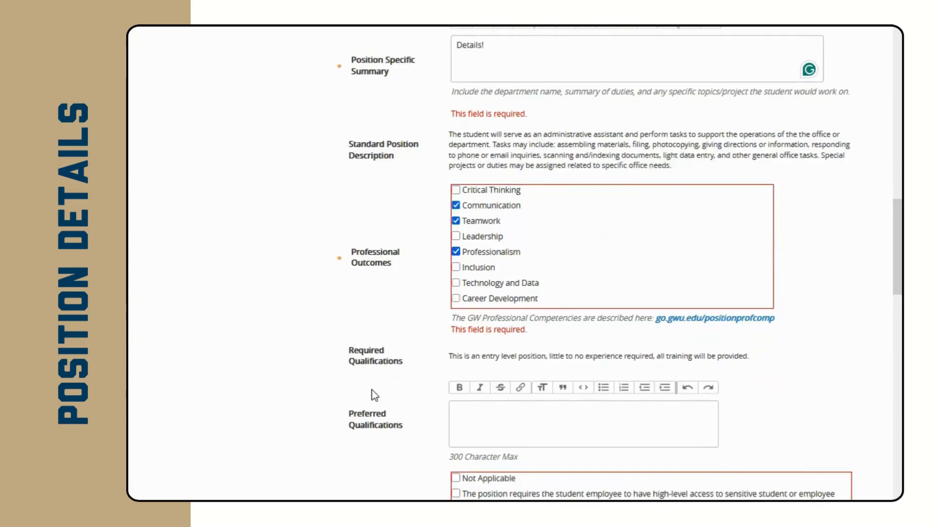
pyautogui.scroll(-2, 373, 393)
# Enter 'N/A' for Preferred Qualifications.
pyautogui.click(527, 354)
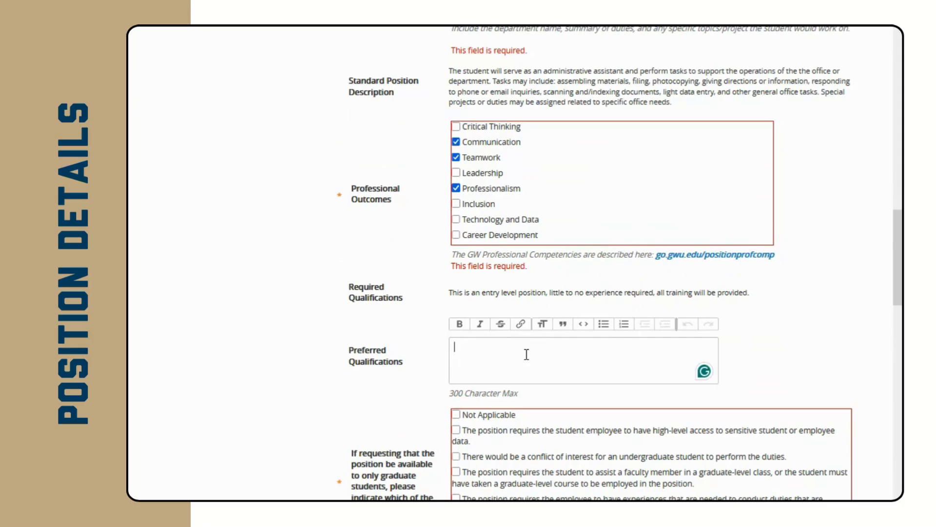
pyautogui.write('N/A')
pyautogui.scroll(-3, 751, 341)
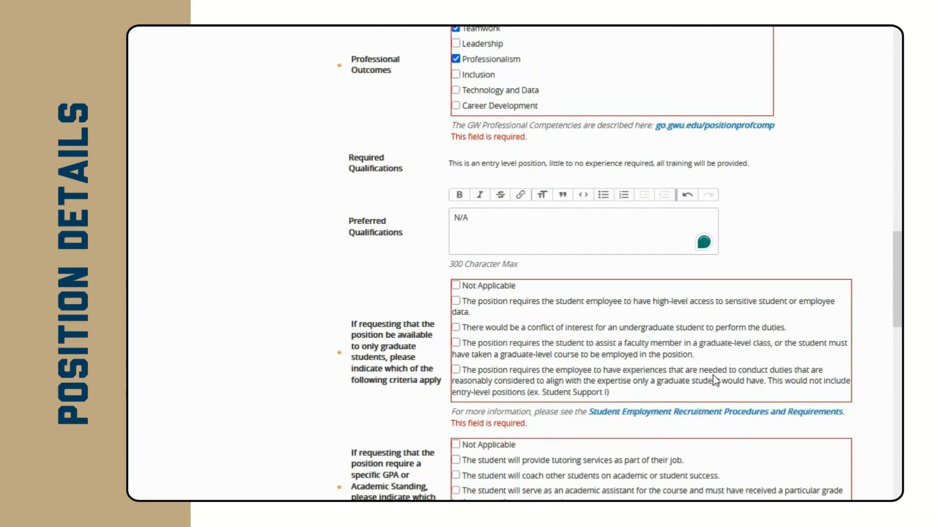
pyautogui.scroll(-1, 554, 390)
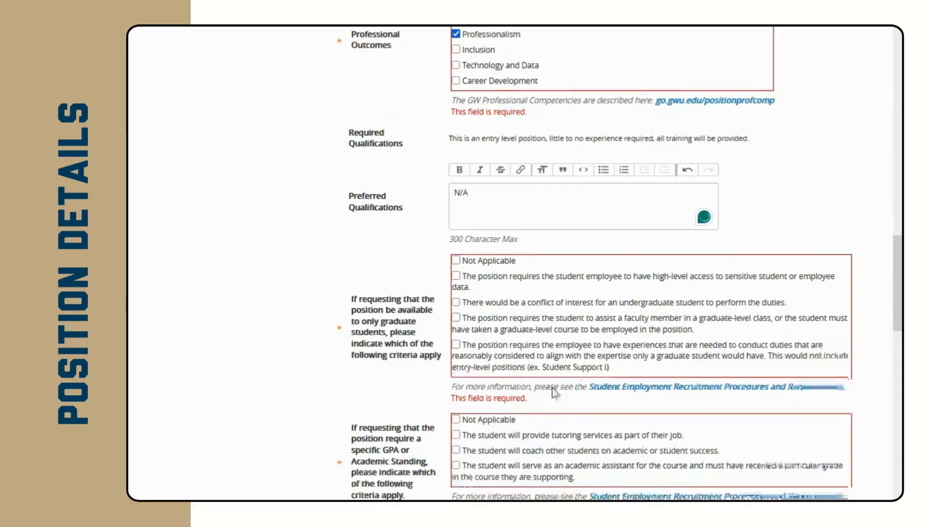
pyautogui.scroll(-1, 525, 357)
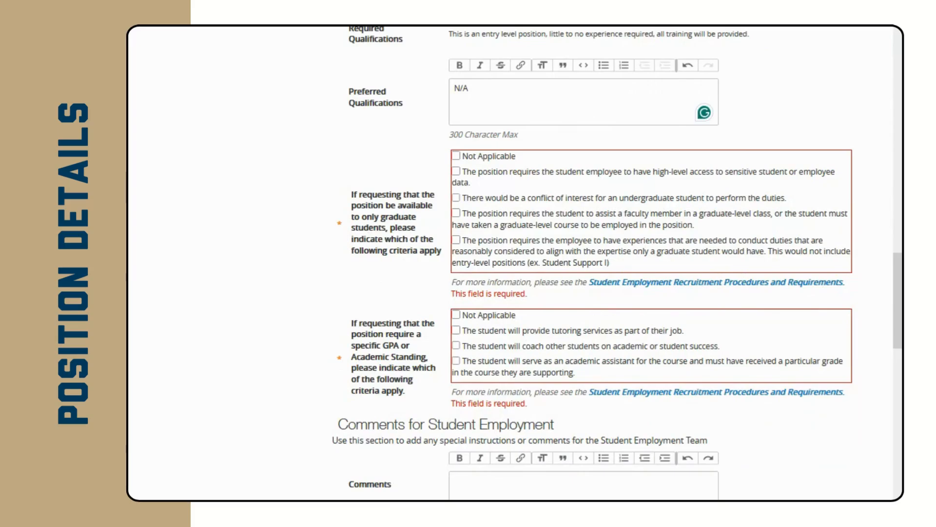
pyautogui.scroll(-5, 634, 263)
# Enter 07/14/2025 as the Job Open Date and 08/14/2025 as the Job Close Date.
pyautogui.click(554, 236)
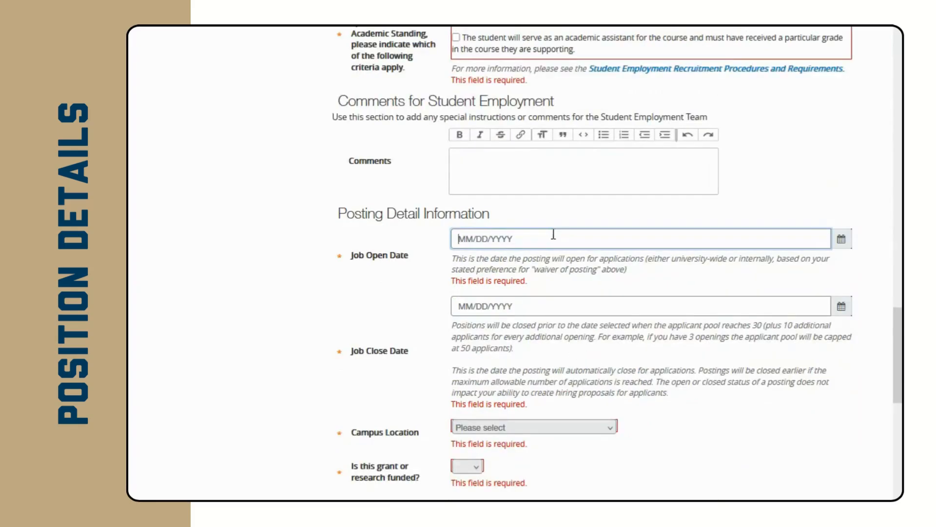
pyautogui.write('07/14/2025')
pyautogui.click(492, 307)
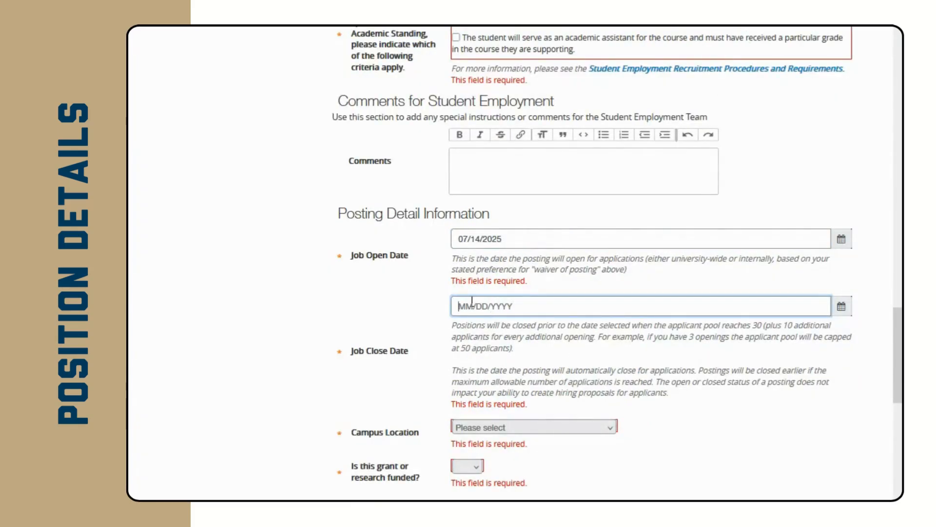
pyautogui.write('08/14/2025')
pyautogui.scroll(-3, 349, 359)
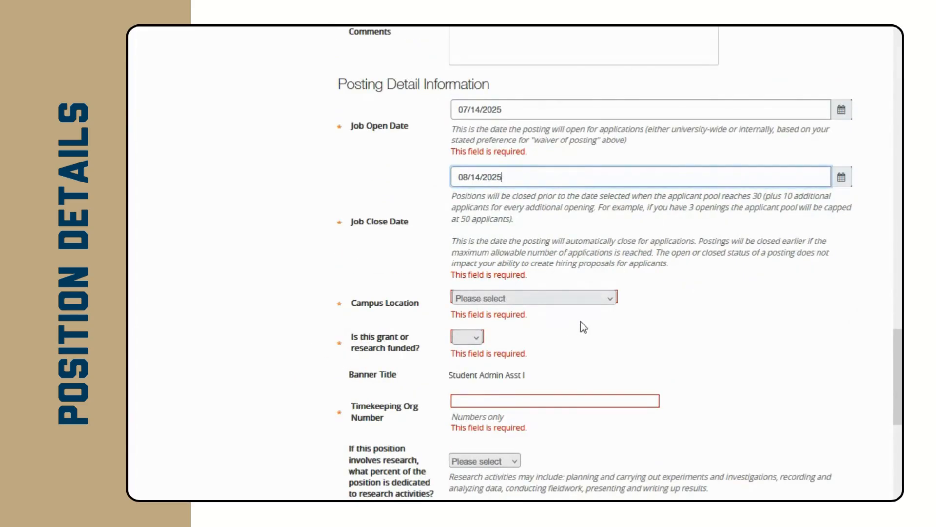
pyautogui.scroll(-1, 586, 328)
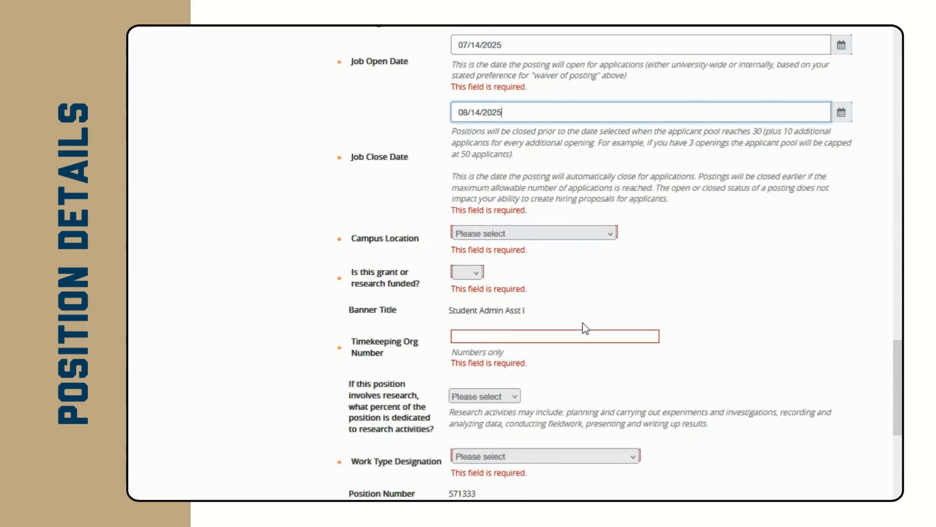
# Choose Off-Campus FWS Partner as campus location and answer No to grant or research funding.
pyautogui.click(578, 233)
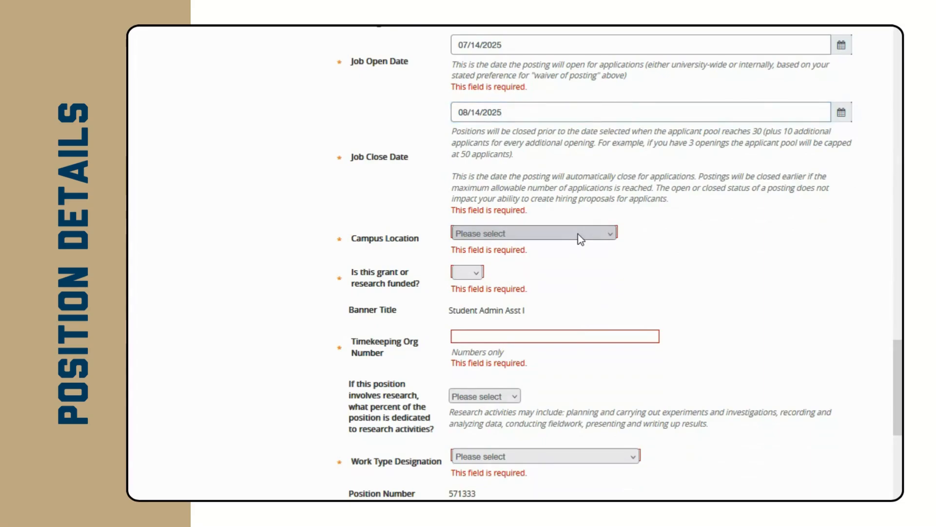
pyautogui.click(519, 329)
pyautogui.scroll(-1, 521, 269)
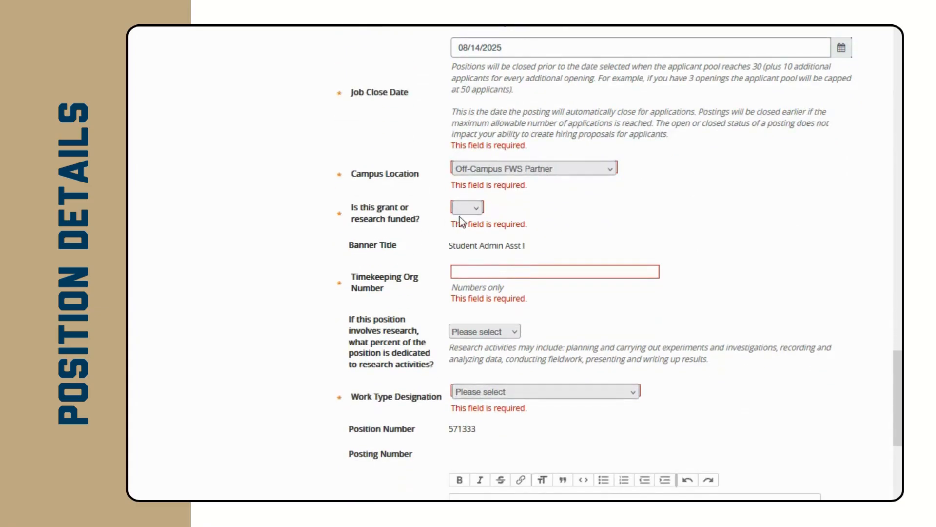
pyautogui.click(468, 242)
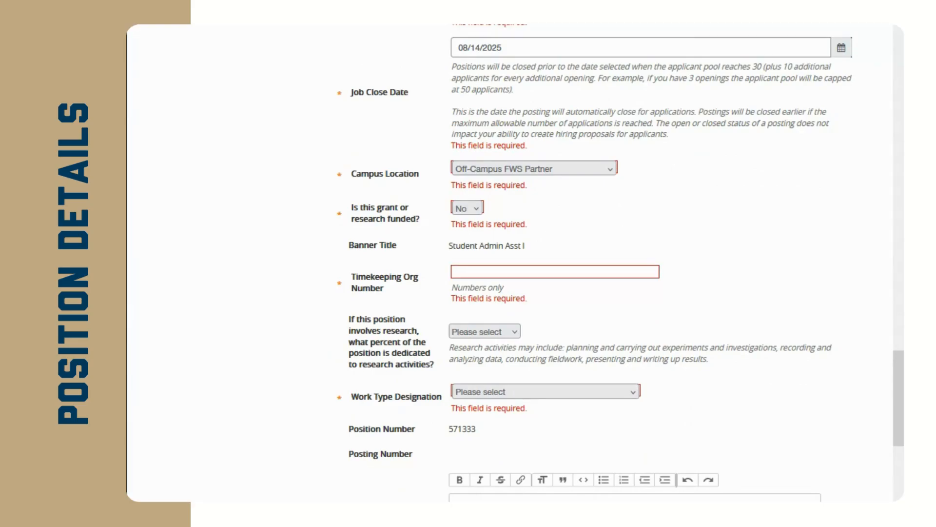
# Set Timekeeping Org Number 513103 and research percentage Not Applicable.
pyautogui.click(465, 271)
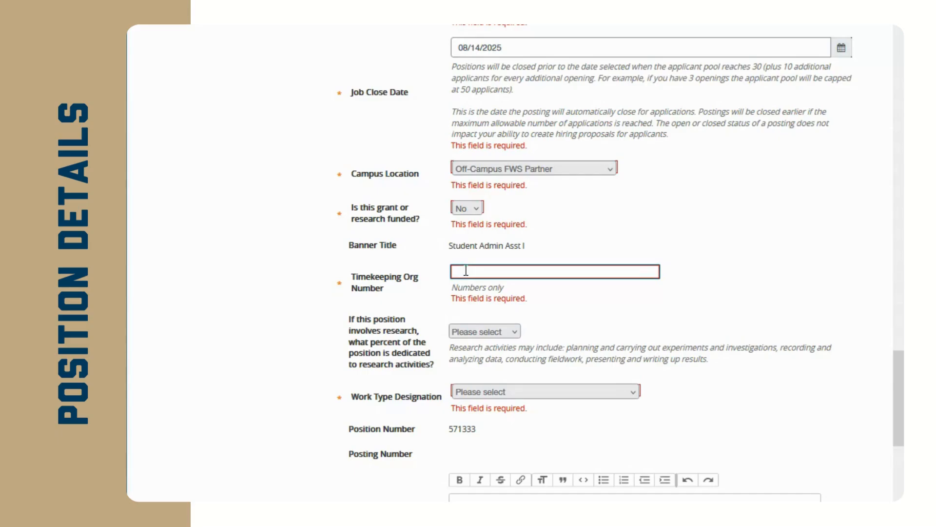
pyautogui.write('513103')
pyautogui.click(689, 284)
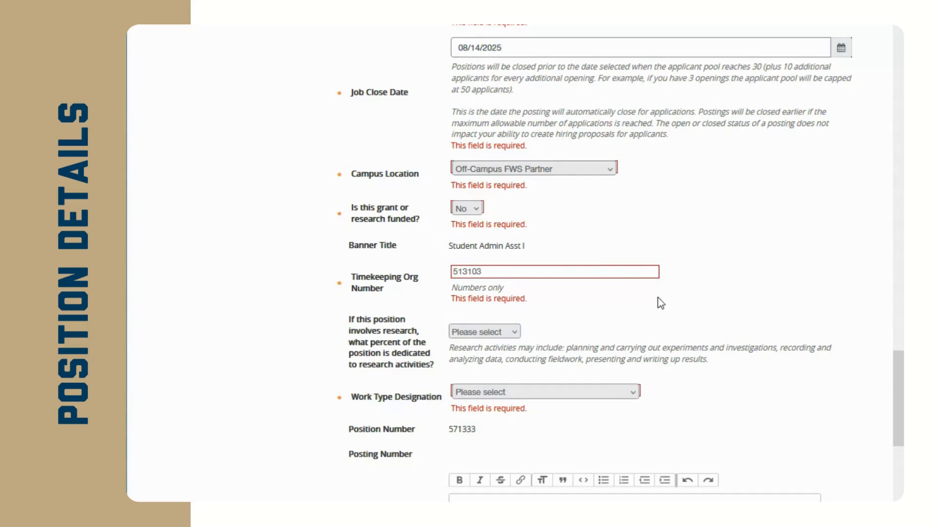
pyautogui.scroll(-2, 593, 313)
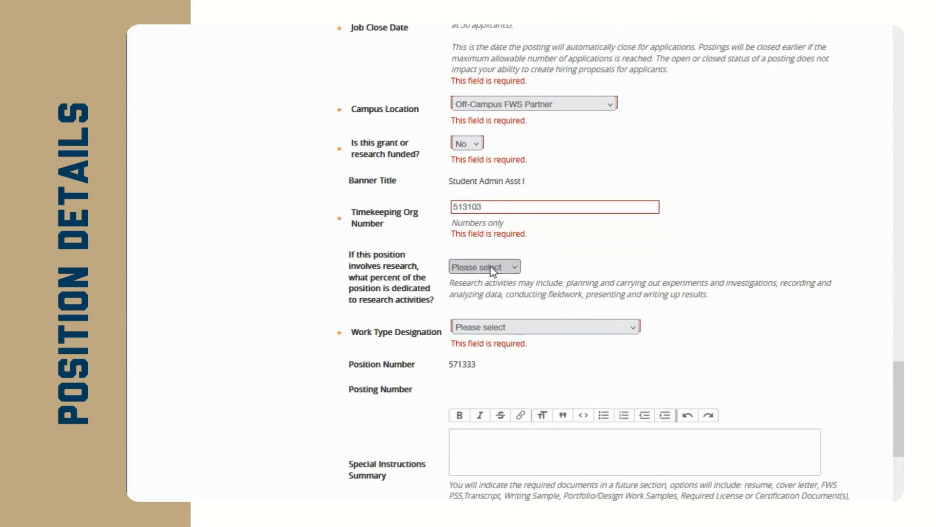
pyautogui.click(474, 400)
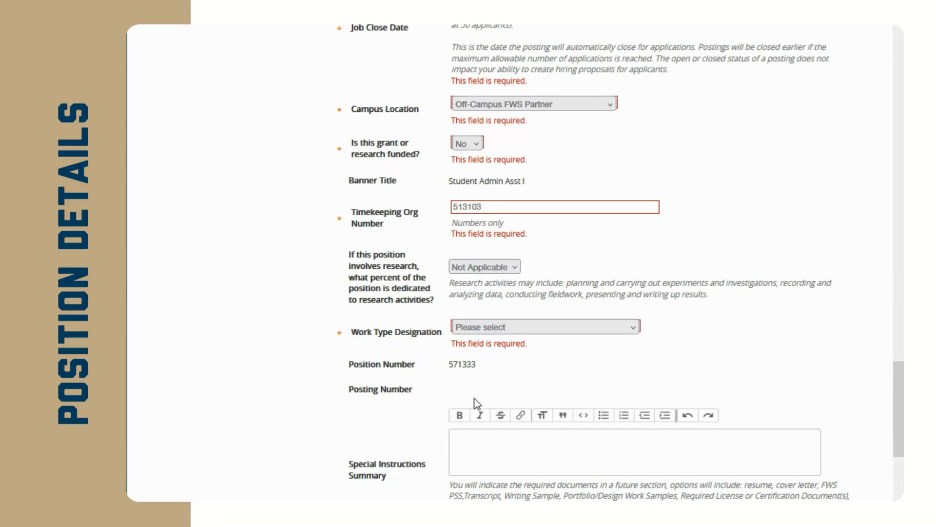
pyautogui.scroll(-1, 458, 394)
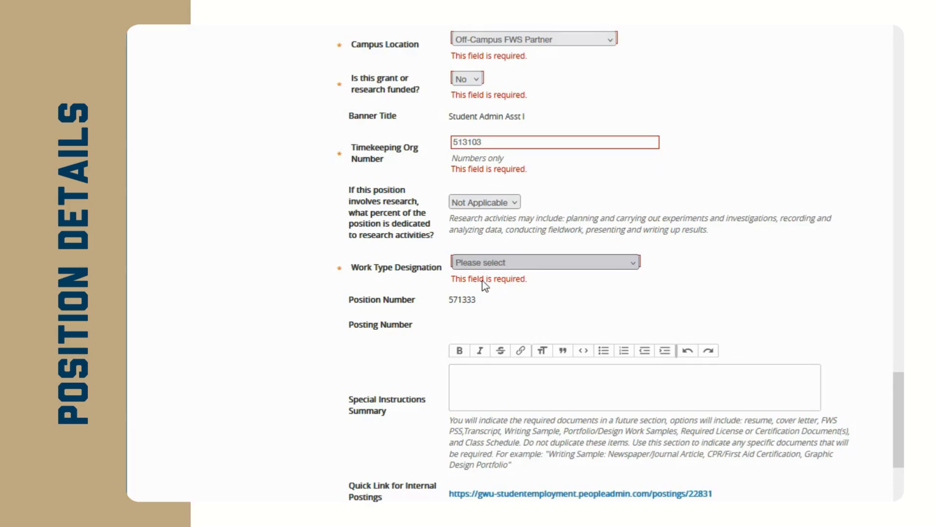
# Choose Hybrid (mixture of in-person and virtual work) as the Work Type Designation.
pyautogui.click(473, 326)
pyautogui.scroll(-1, 467, 325)
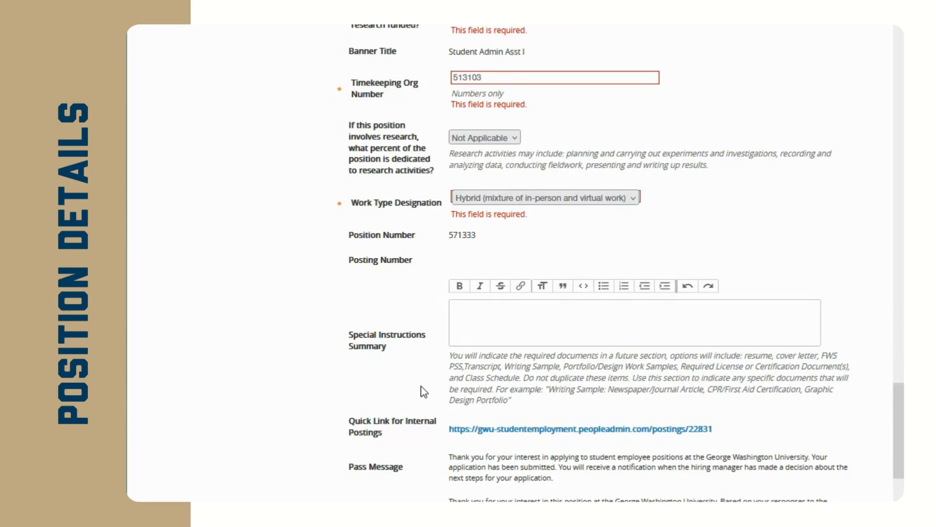
pyautogui.scroll(-5, 420, 386)
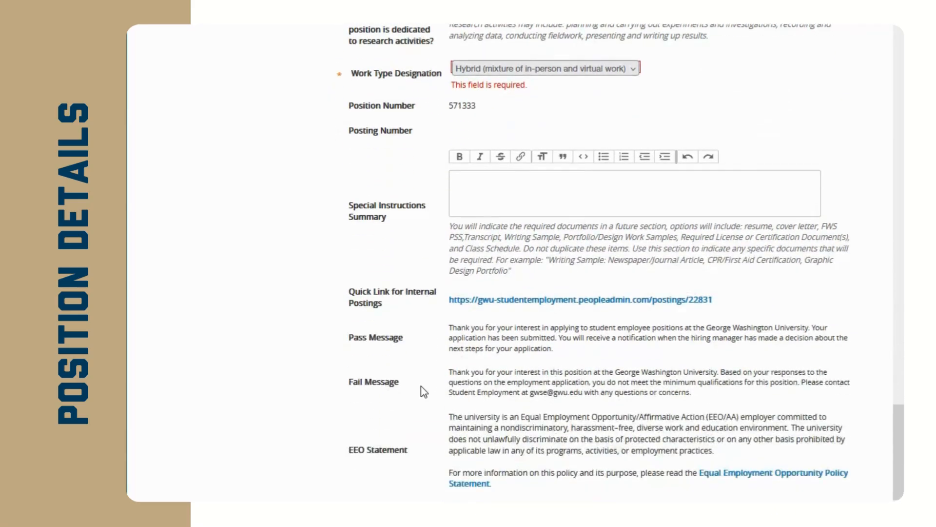
pyautogui.click(488, 398)
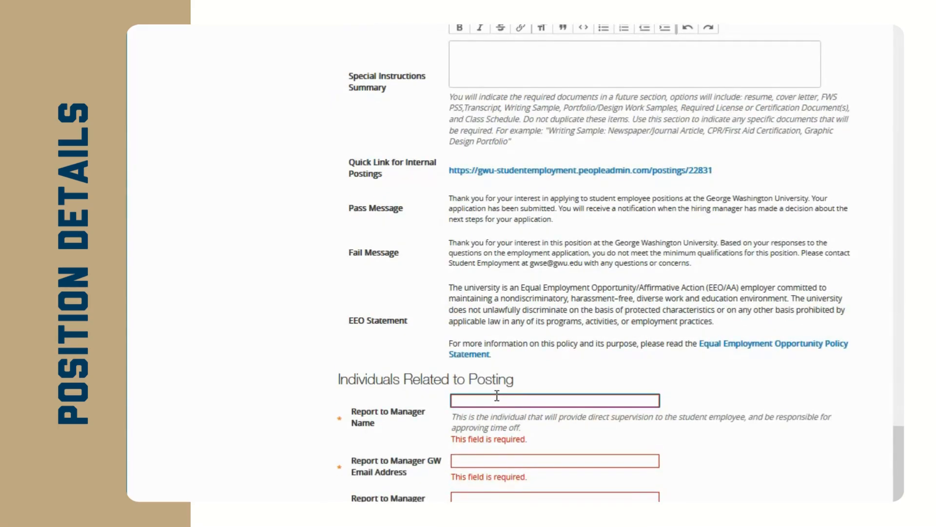
# Fill in the report-to manager's name and e-mail address.
pyautogui.write('staff member')
pyautogui.press('Tab')
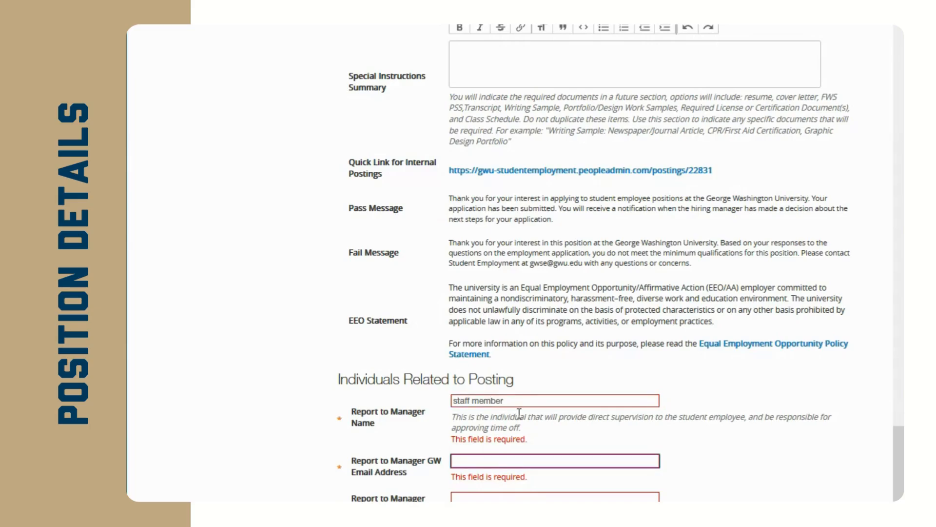
pyautogui.scroll(-1, 519, 413)
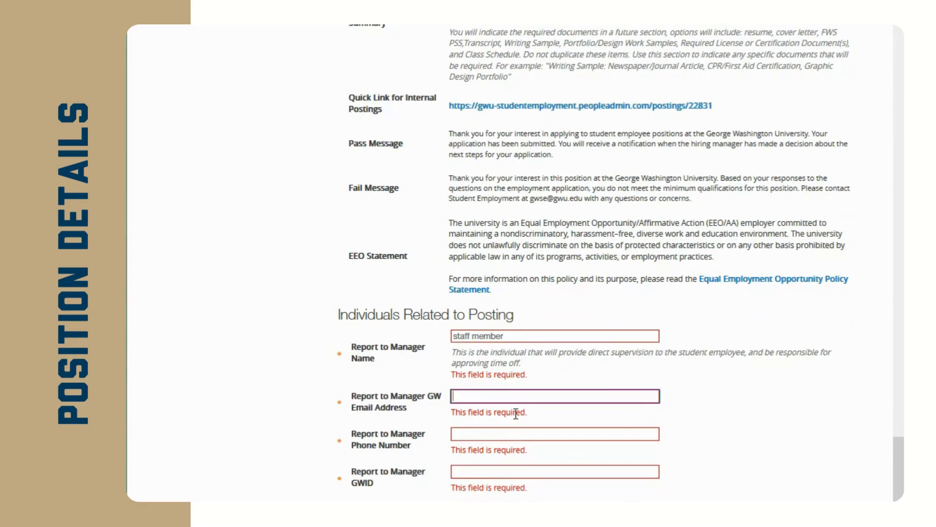
pyautogui.press('Tab')
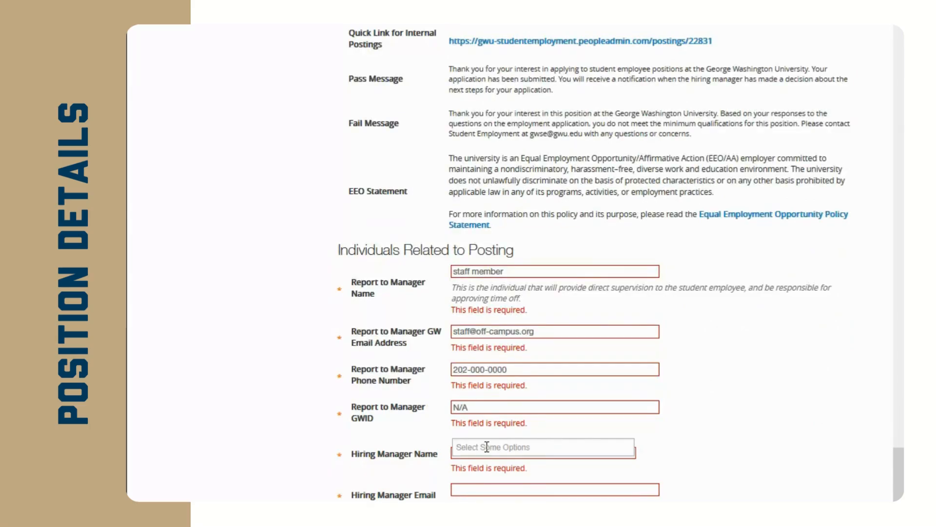
# Search the staff list by the person's first name and select them as Hiring Manager.
pyautogui.click(487, 446)
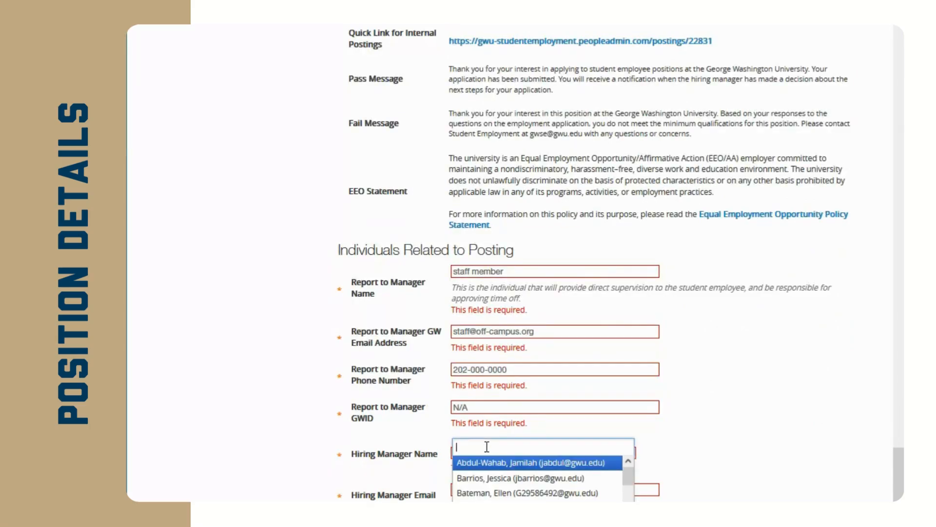
pyautogui.write('bridget')
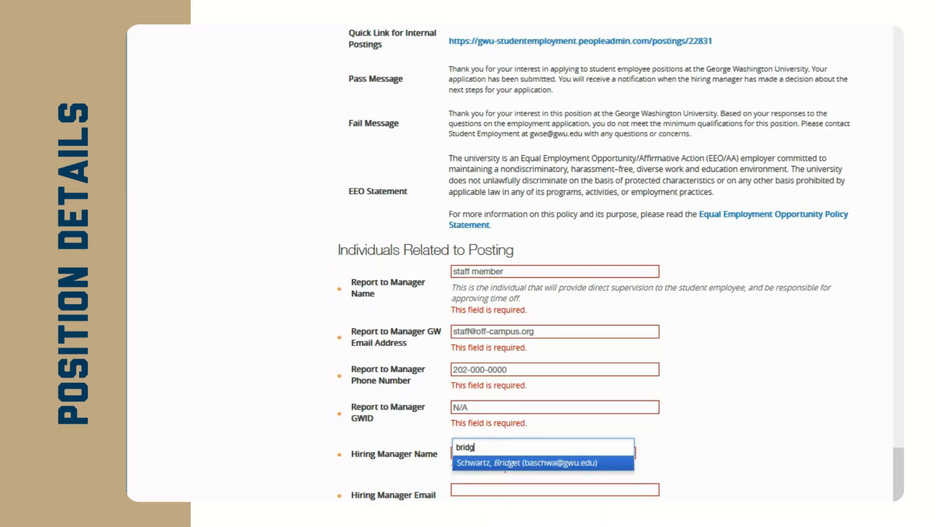
pyautogui.click(517, 463)
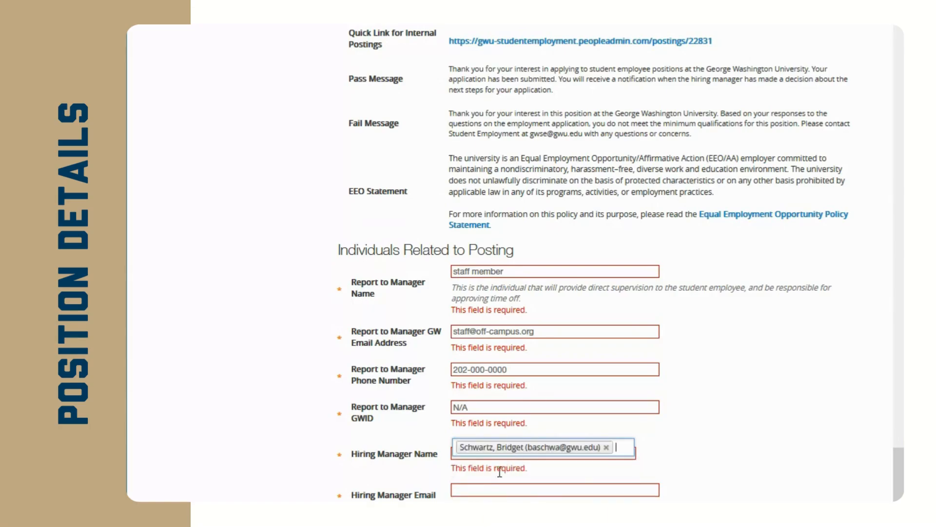
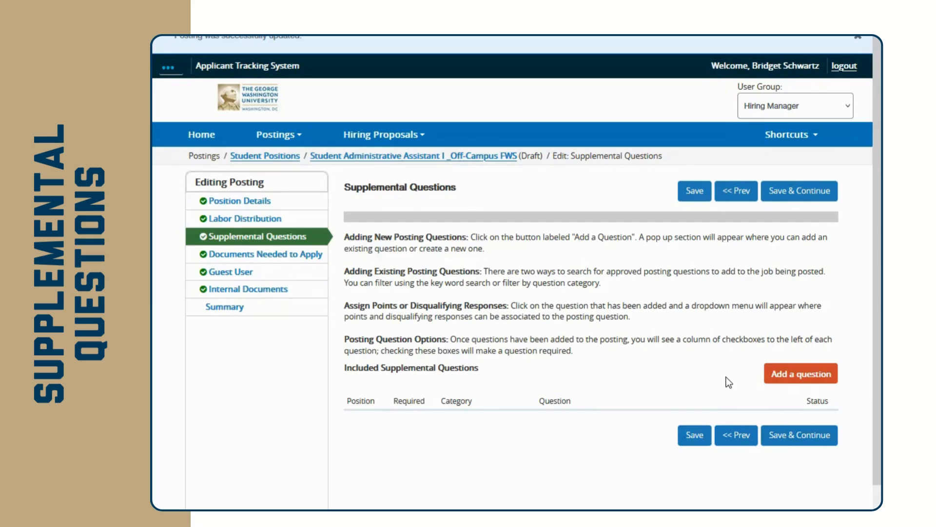
# Search supplemental questions for 'fws' and add the Federal Work Study offer question to the posting.
pyautogui.click(779, 377)
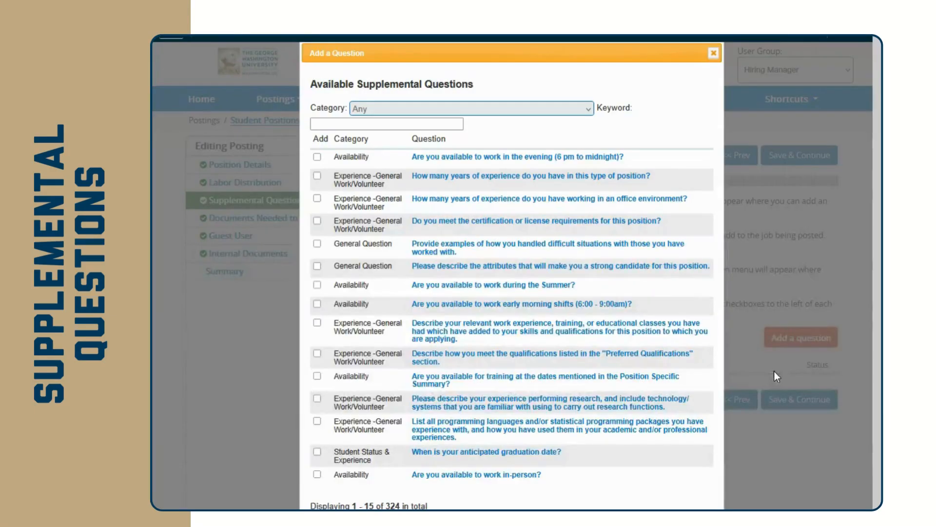
pyautogui.click(373, 125)
pyautogui.write('fws')
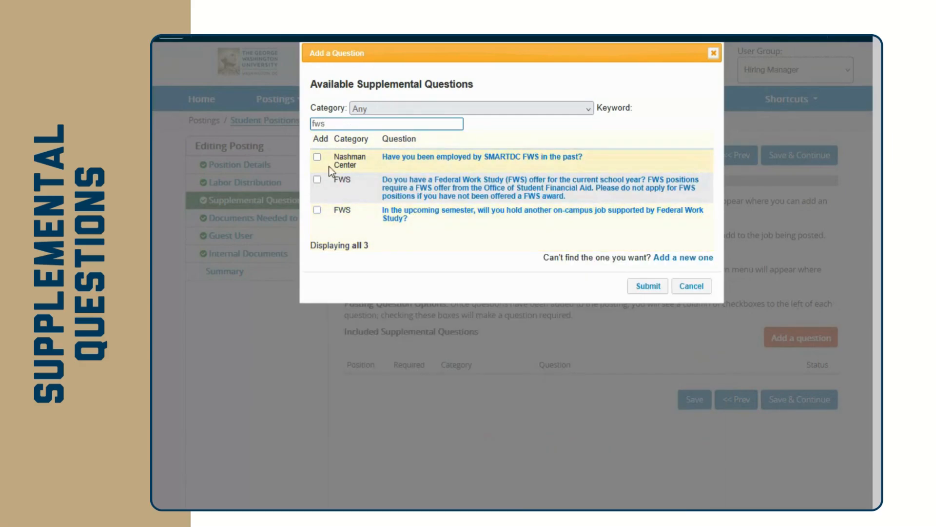
pyautogui.click(319, 181)
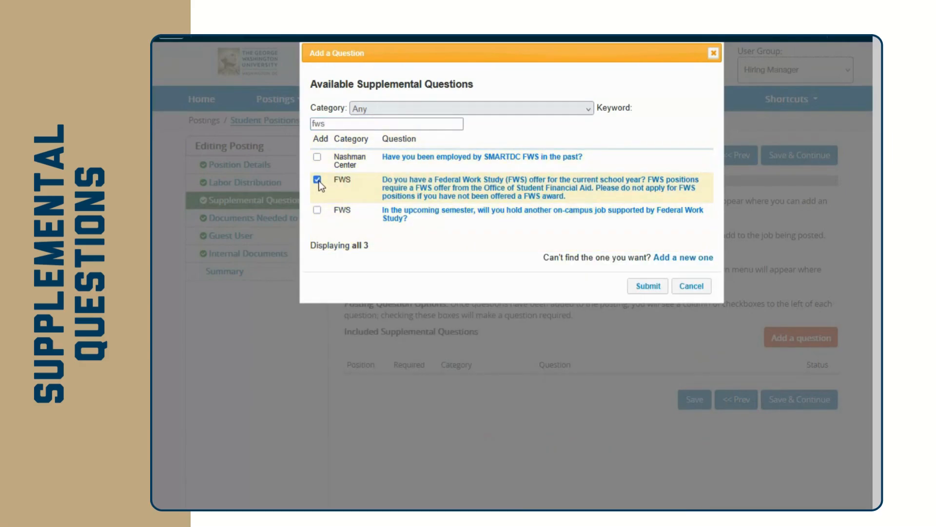
pyautogui.click(643, 291)
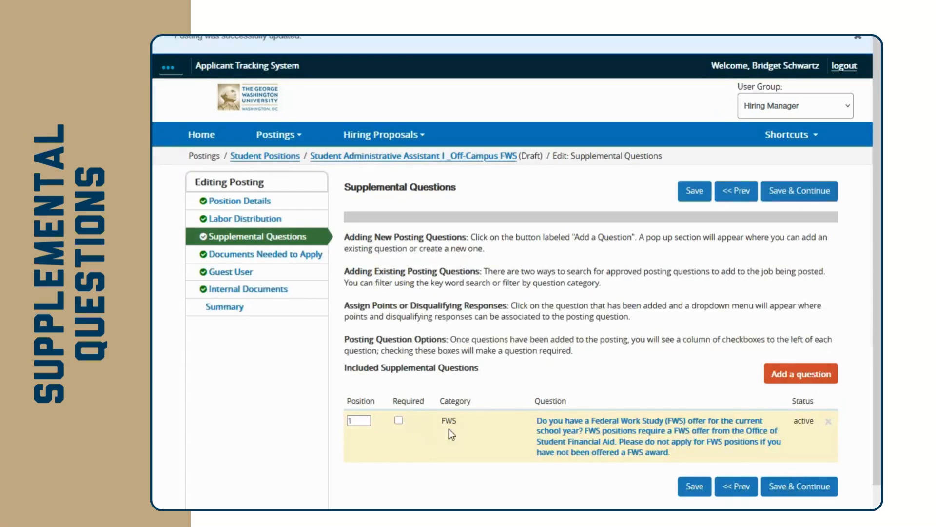
# Mark the FWS offer question required, check that No is disqualifying, and save the questions.
pyautogui.click(399, 420)
pyautogui.click(607, 424)
pyautogui.scroll(-3, 562, 417)
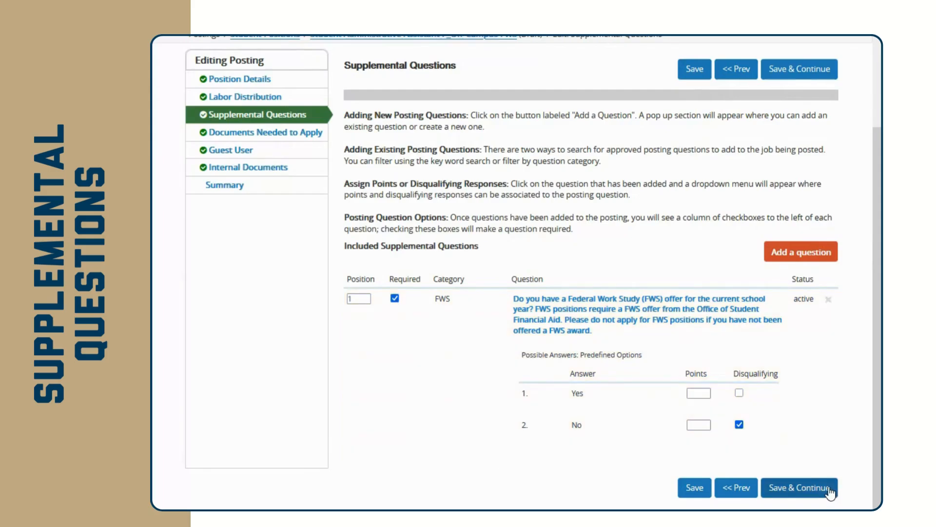
pyautogui.click(830, 490)
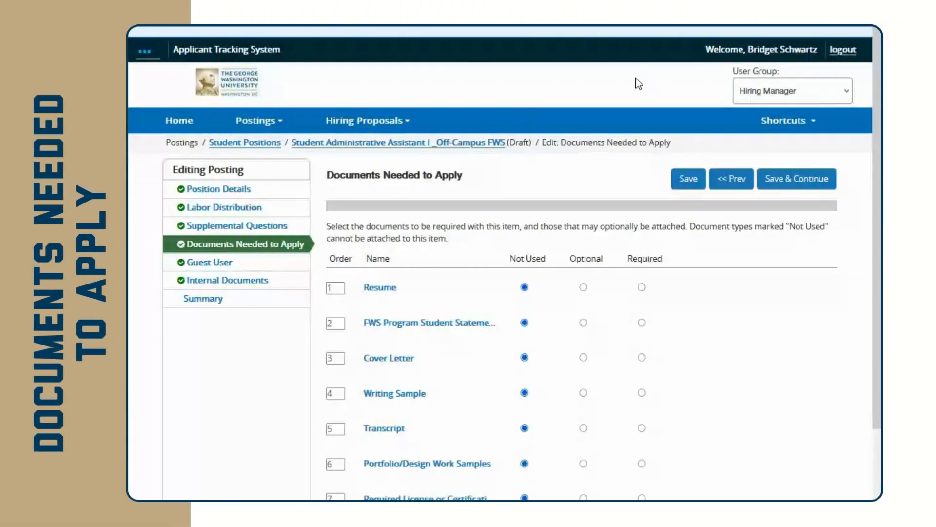
# Require the Resume and FWS Program Student Statement, make the Cover Letter optional, and save.
pyautogui.scroll(-2, 530, 166)
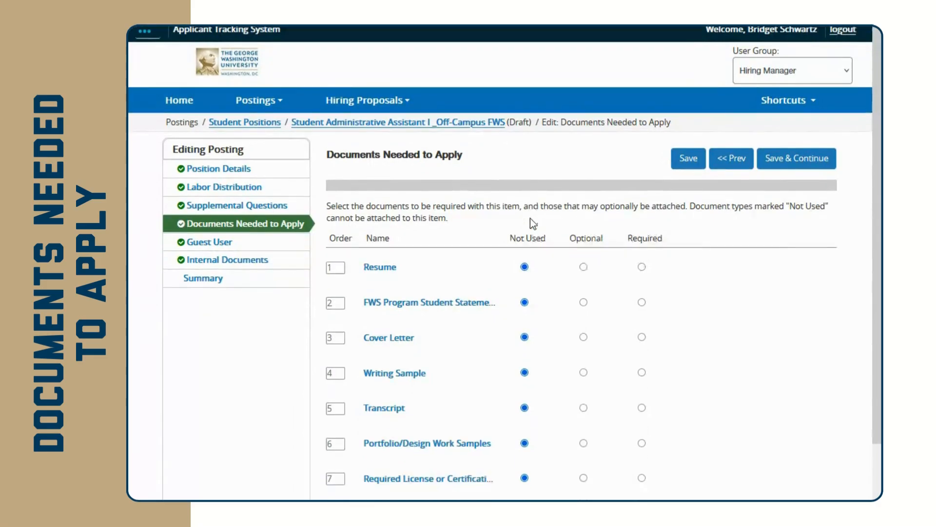
pyautogui.click(642, 224)
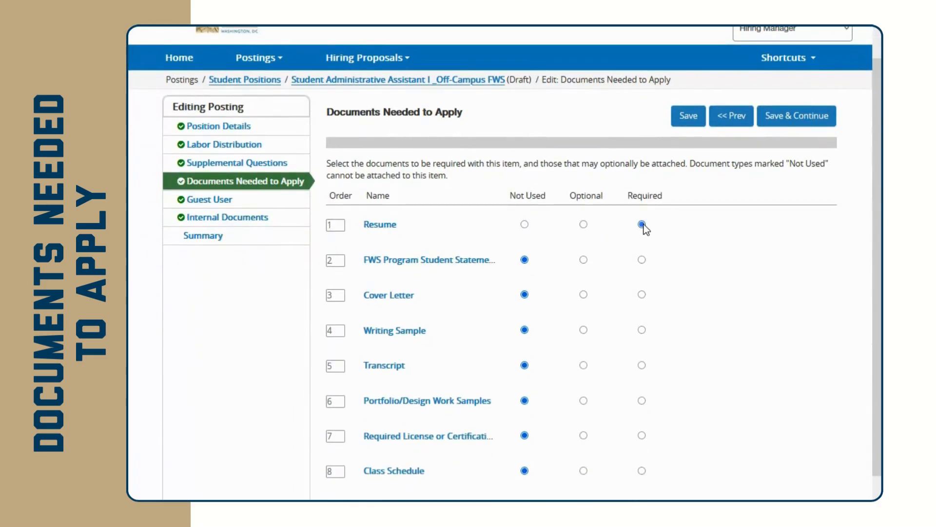
pyautogui.click(583, 295)
pyautogui.scroll(-1, 643, 270)
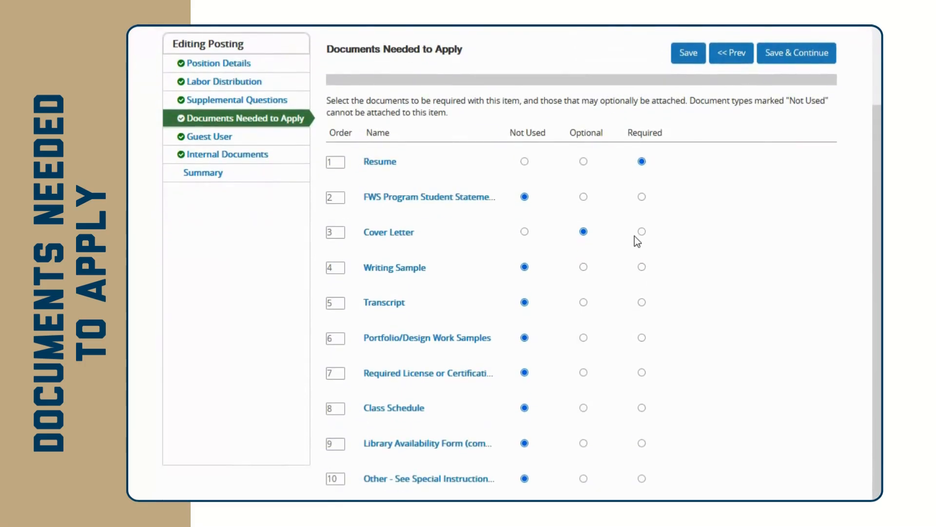
pyautogui.click(642, 197)
pyautogui.click(798, 53)
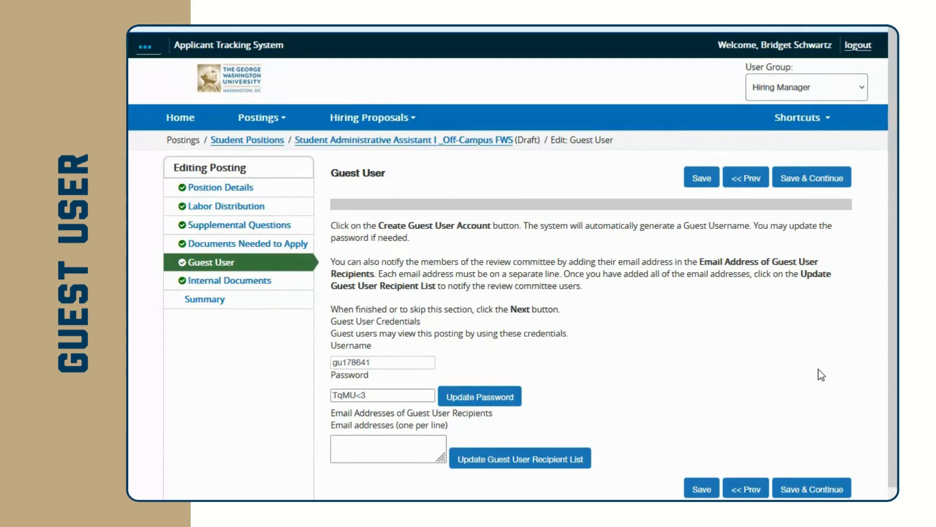
# Enter a test recipient e-mail address under Guest User Recipients for the posting.
pyautogui.click(351, 446)
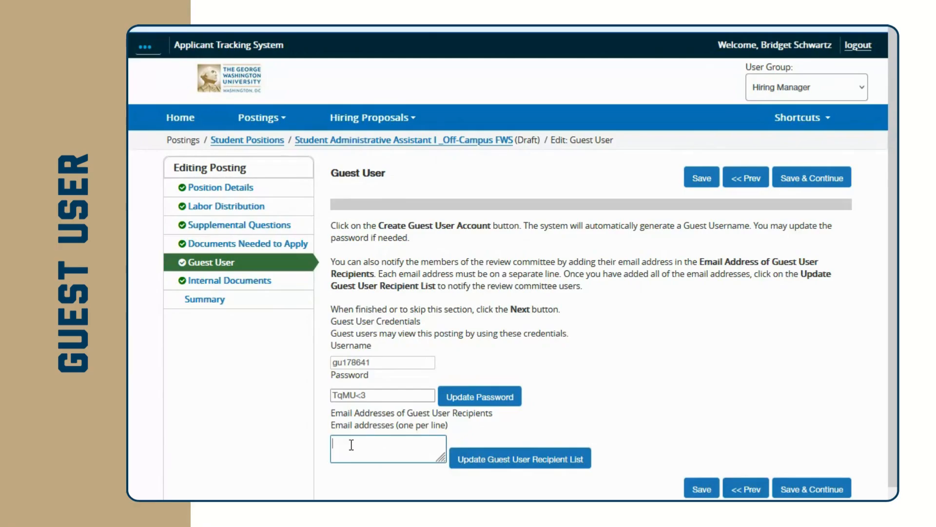
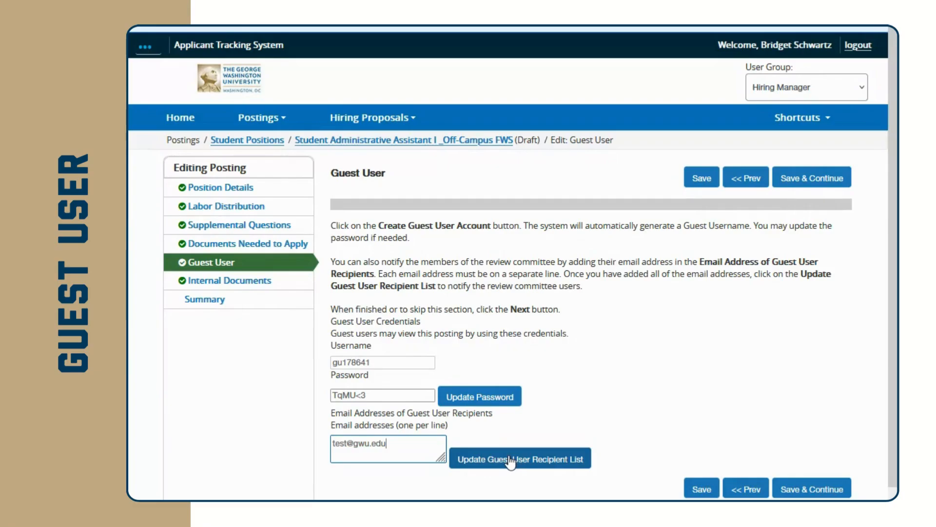
pyautogui.click(419, 394)
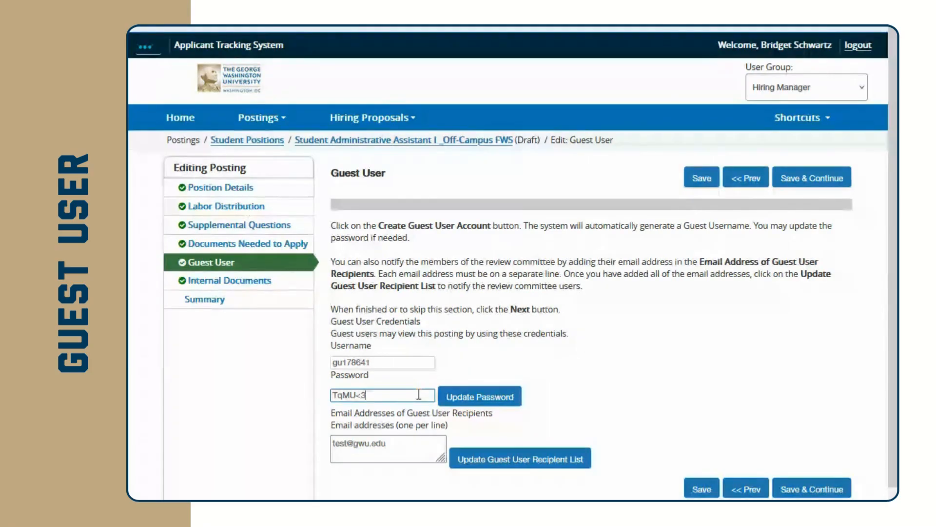
pyautogui.click(434, 446)
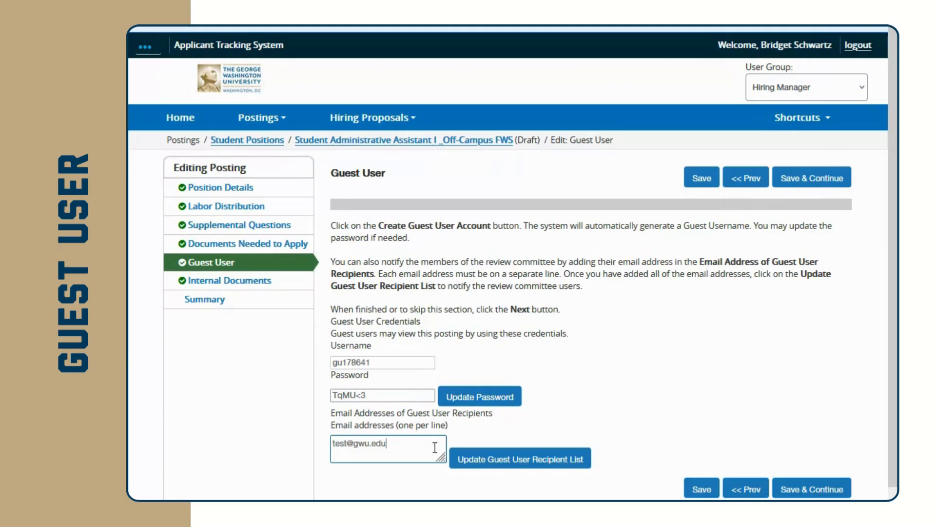
# Update the guest user recipient list, continue past Internal Documents, and scroll through the posting summary.
pyautogui.click(524, 467)
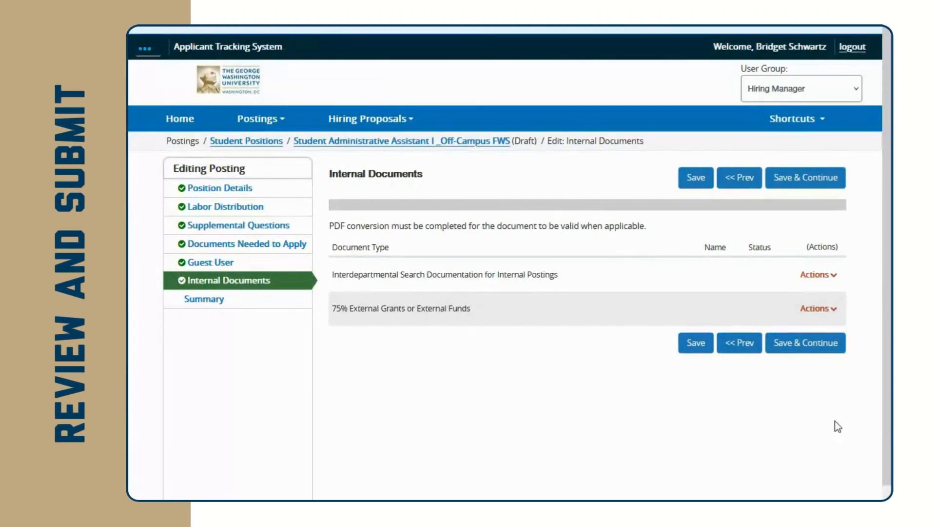
pyautogui.click(822, 350)
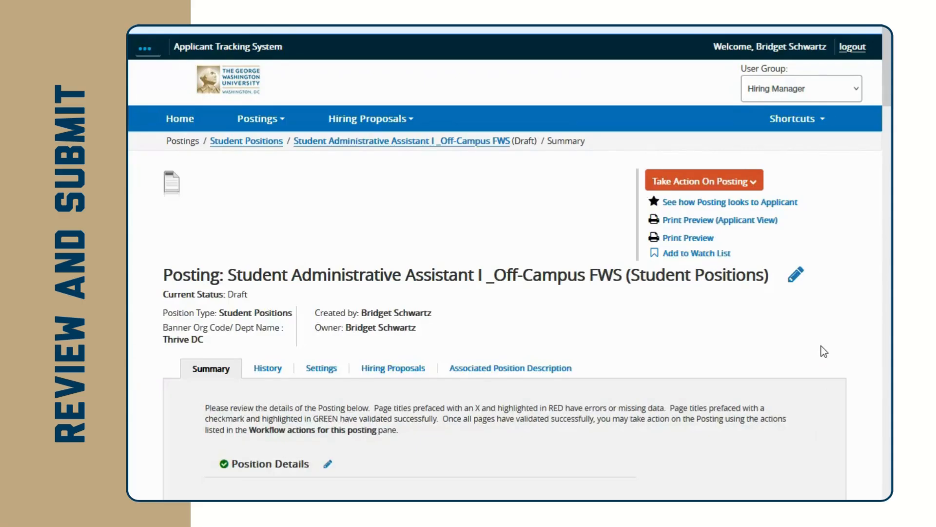
pyautogui.scroll(-4, 531, 356)
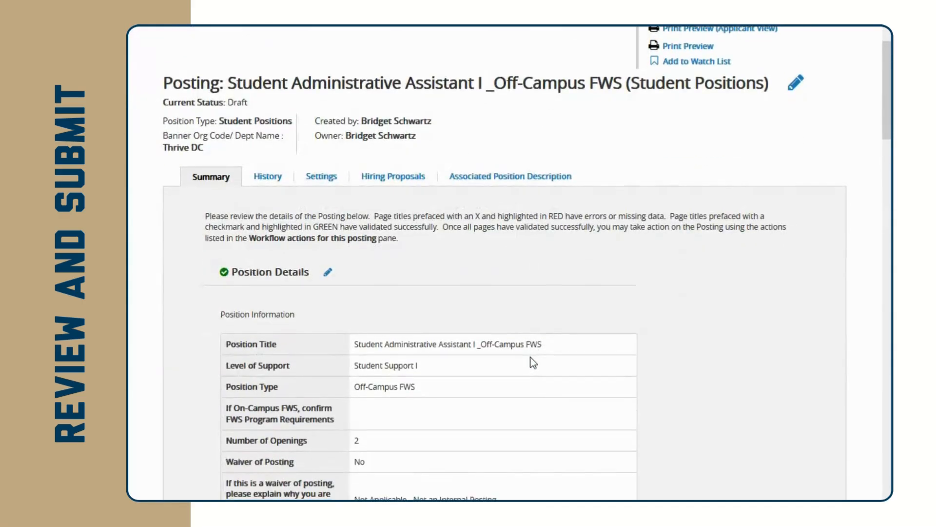
pyautogui.scroll(-6, 531, 356)
pyautogui.scroll(-8, 531, 366)
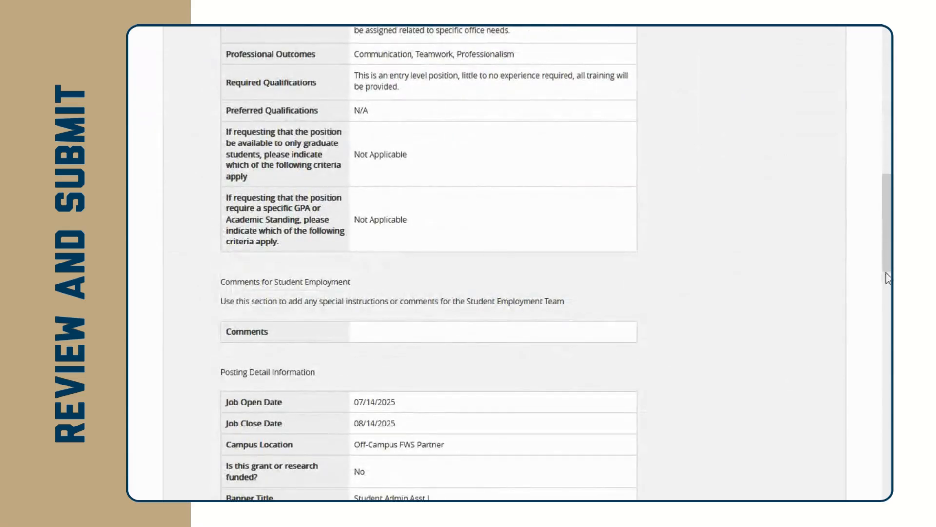
pyautogui.moveTo(887, 225); pyautogui.dragTo(886, 80)
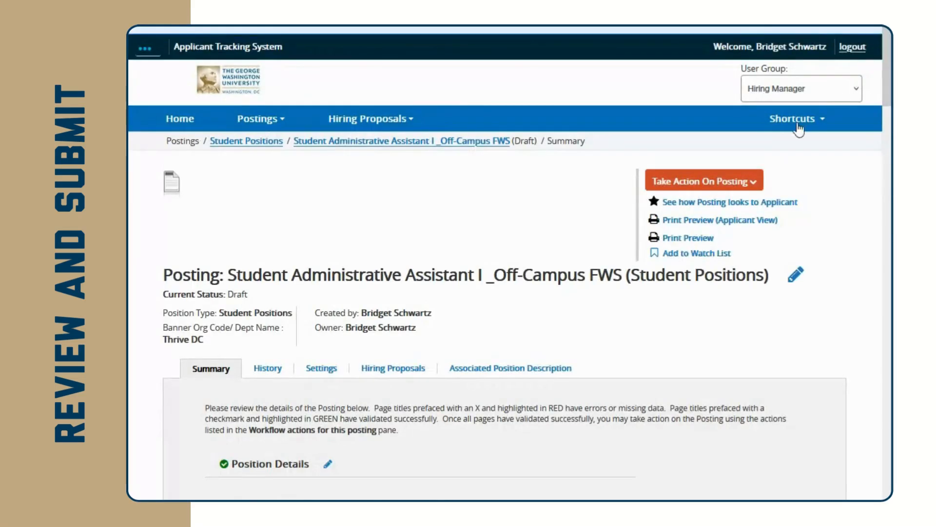
pyautogui.moveTo(693, 181)
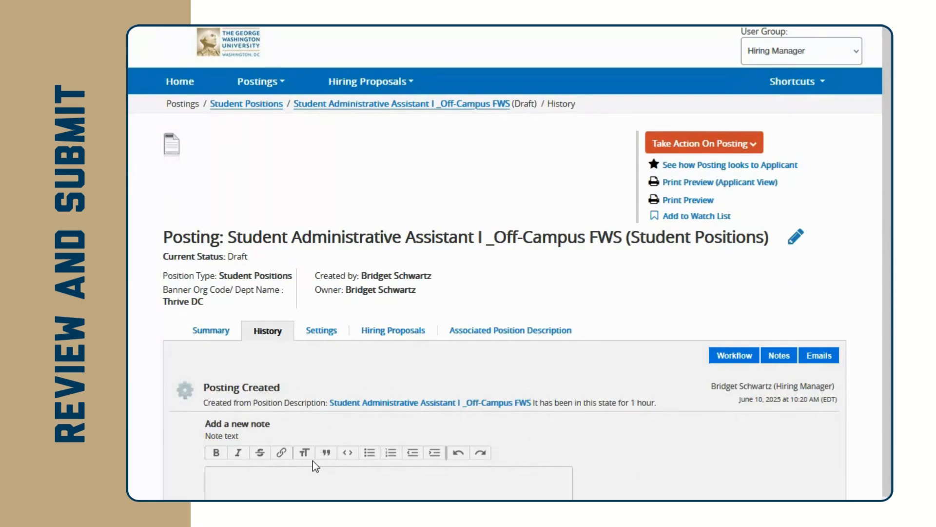
# Go back to the draft's summary, then find and open the Student Events Assistant I _Non-FWS posting.
pyautogui.click(215, 334)
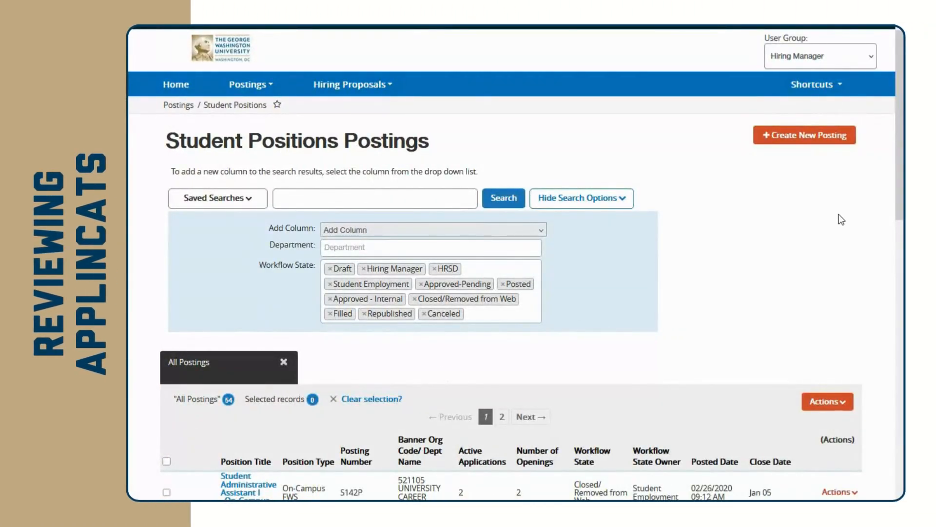
pyautogui.click(244, 90)
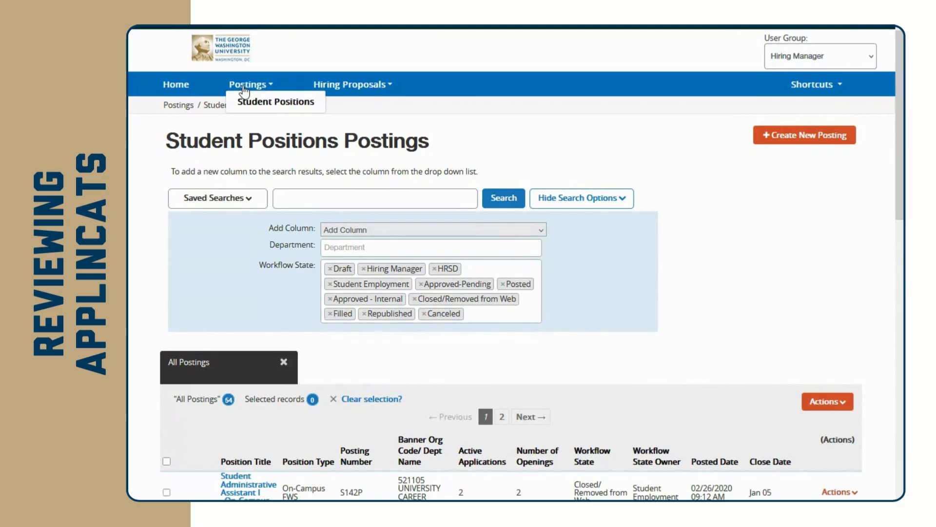
pyautogui.click(693, 254)
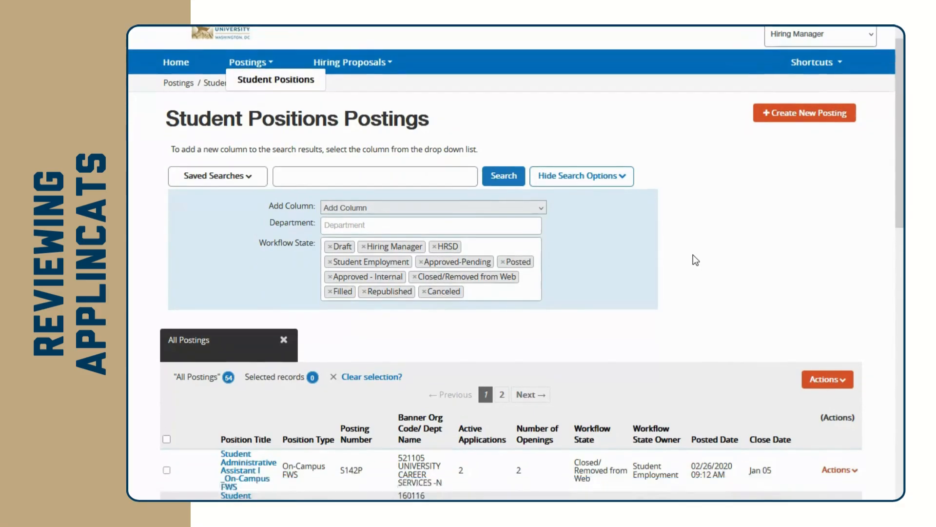
pyautogui.scroll(-15, 688, 263)
pyautogui.scroll(-3, 658, 284)
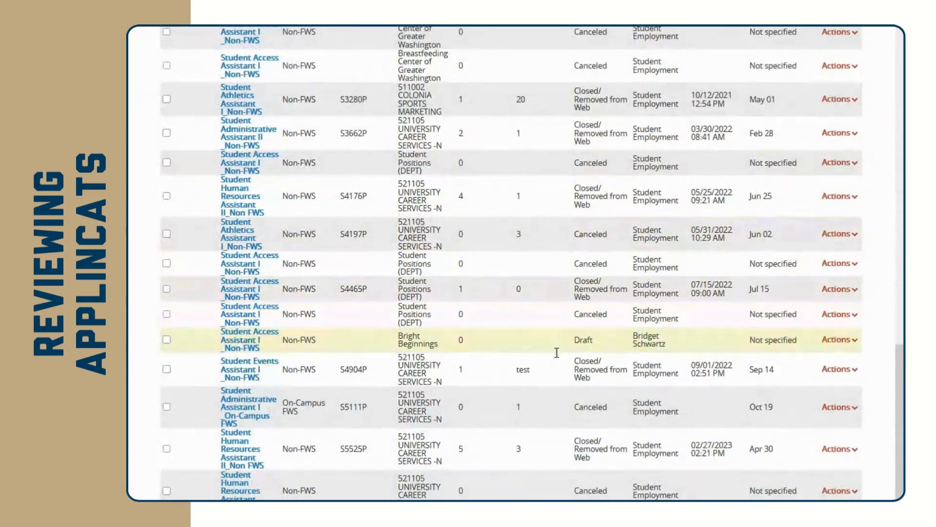
pyautogui.click(239, 373)
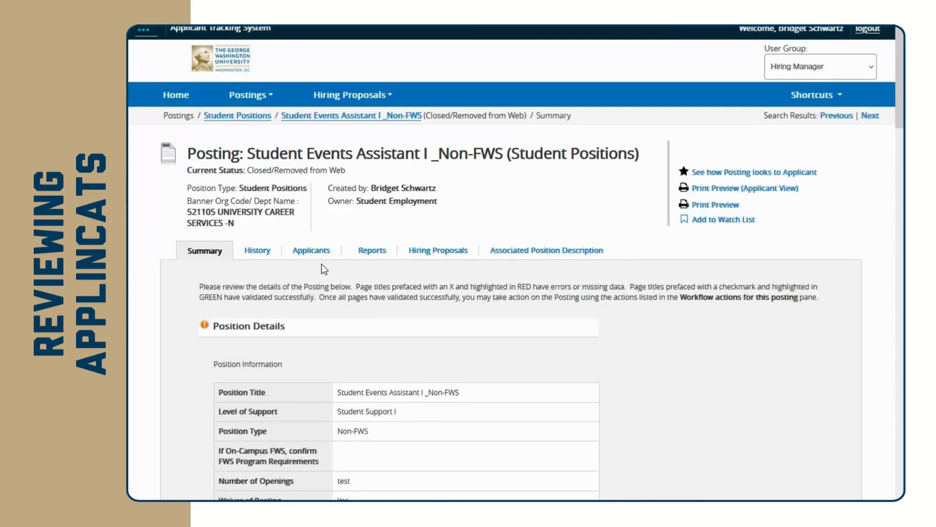
# Show the applicants for Student Events Assistant I _Non-FWS and review the single submitted application.
pyautogui.click(315, 251)
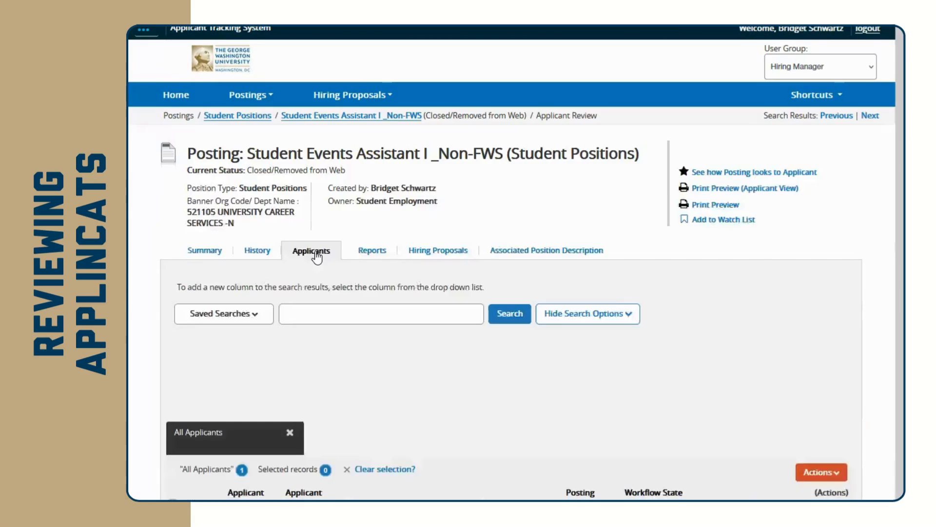
pyautogui.scroll(-2, 308, 254)
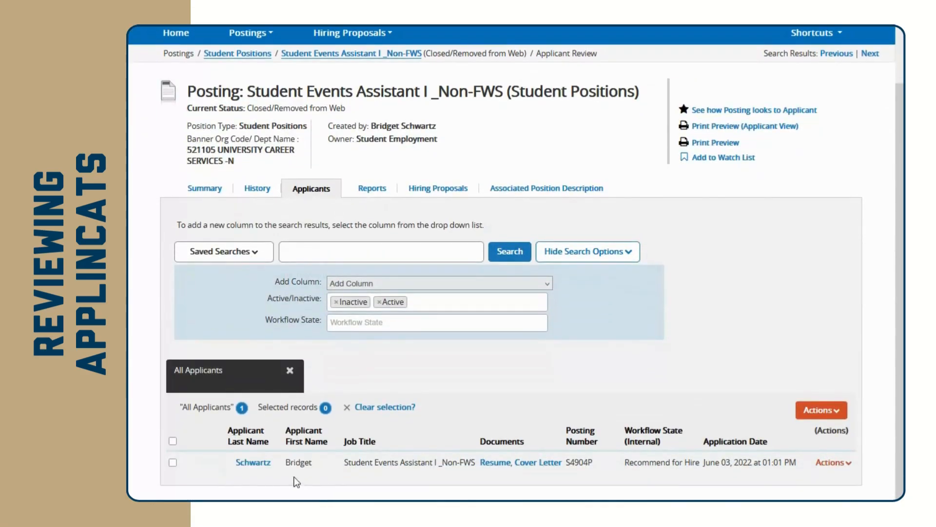
pyautogui.moveTo(232, 444)
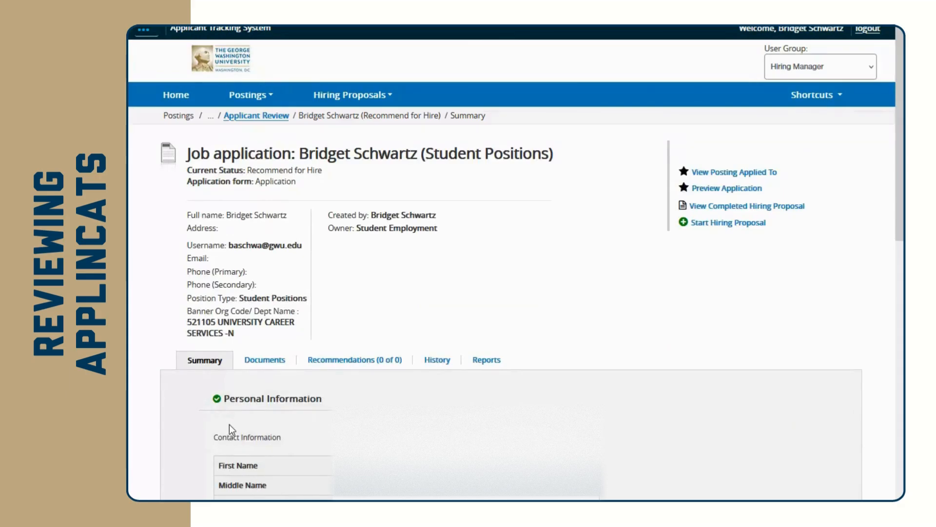
pyautogui.scroll(-5, 326, 406)
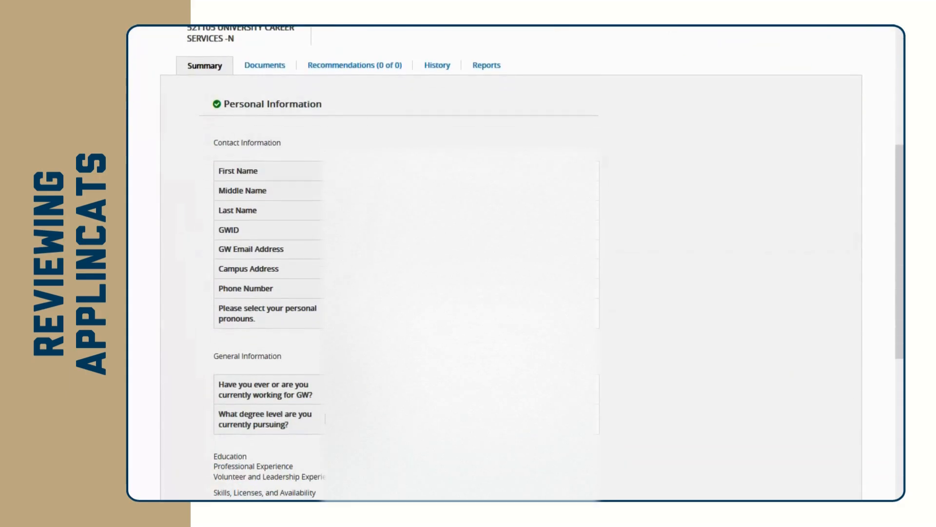
pyautogui.moveTo(896, 256); pyautogui.dragTo(891, 478)
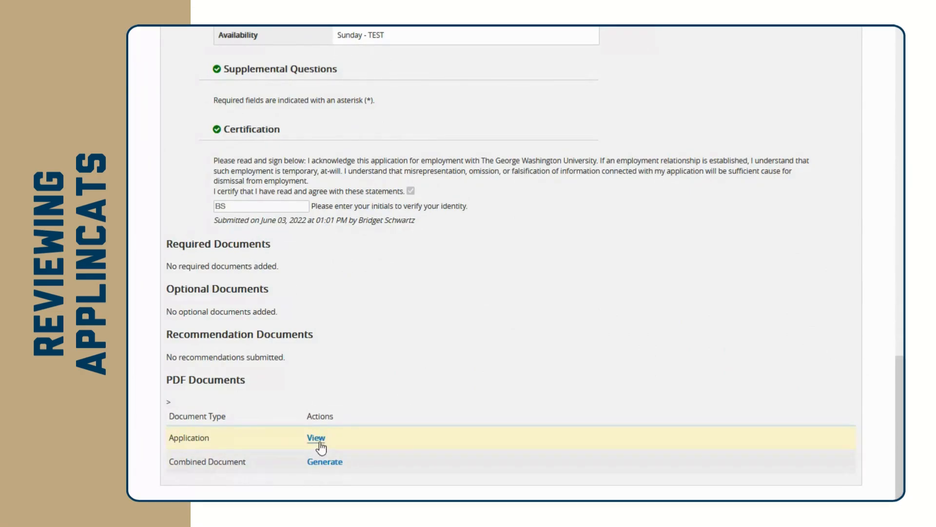
pyautogui.scroll(4, 314, 344)
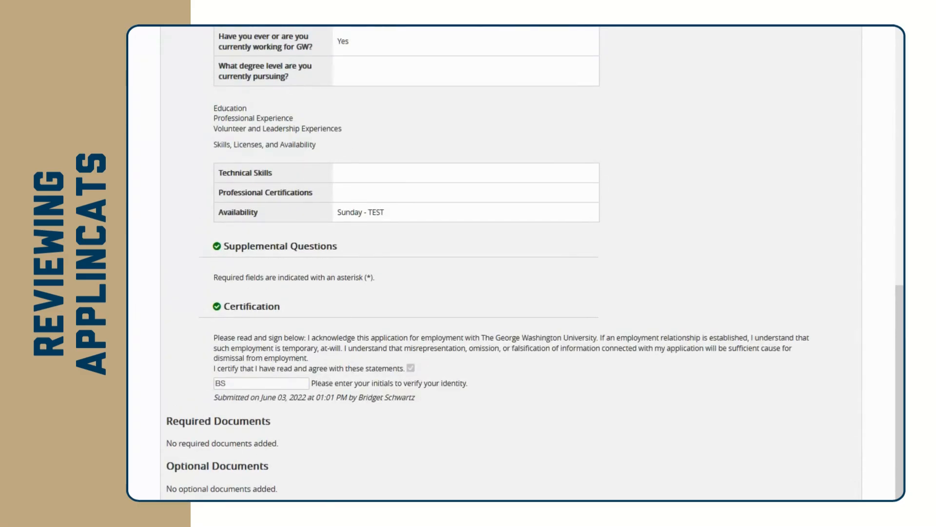